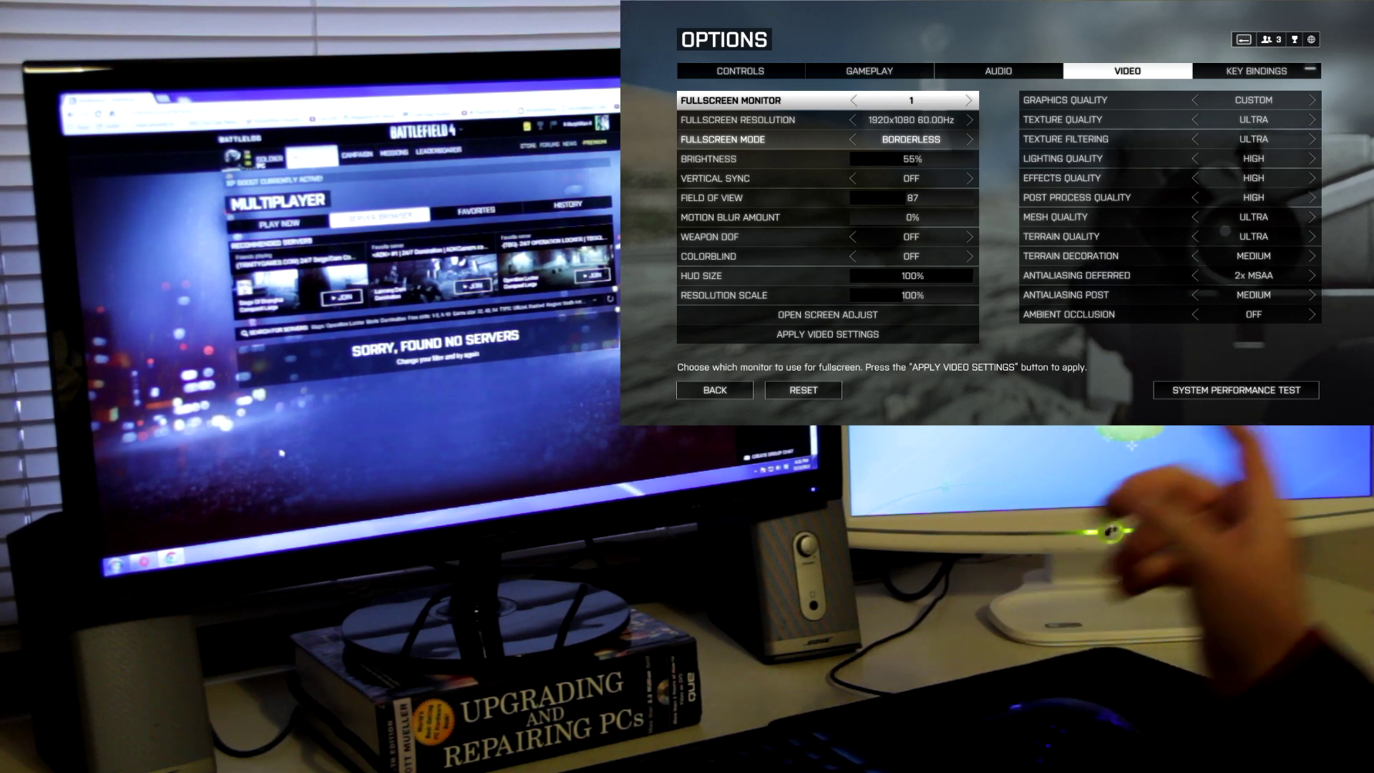
# Switch Fullscreen Mode to Borderless and reposition the Battlelog window on the second monitor.
pyautogui.press('Down')
pyautogui.press('Down')
pyautogui.press('Right')
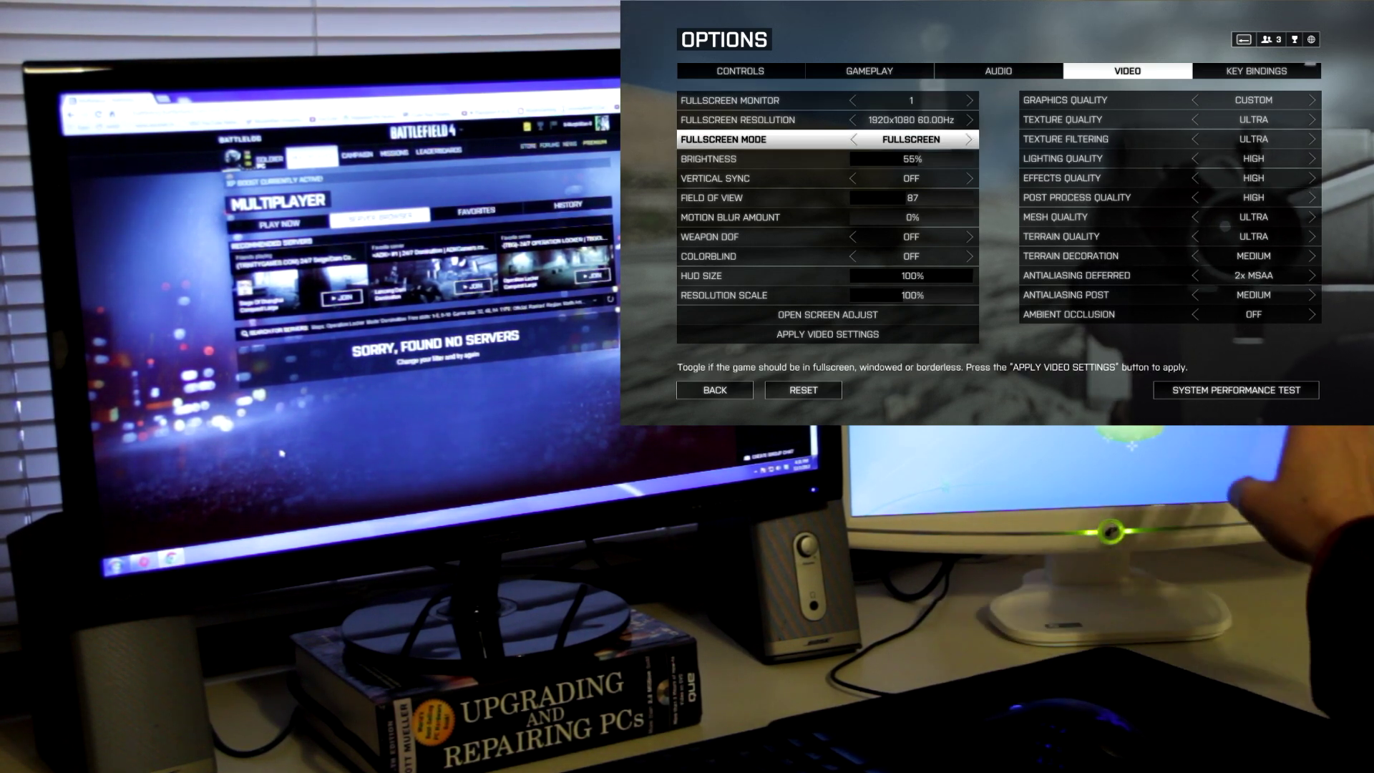
pyautogui.press('Right')
pyautogui.press('Right')
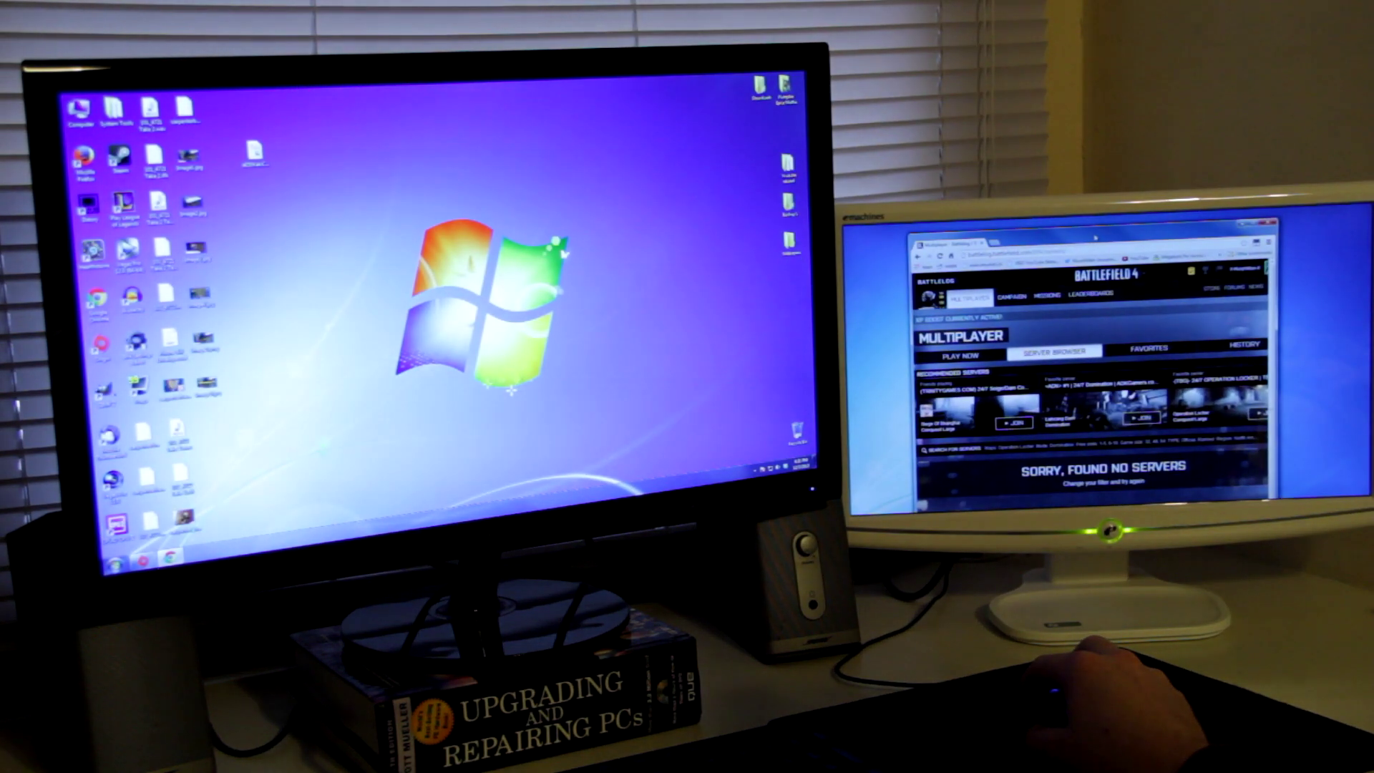
pyautogui.moveTo(1095, 236); pyautogui.dragTo(1105, 235)
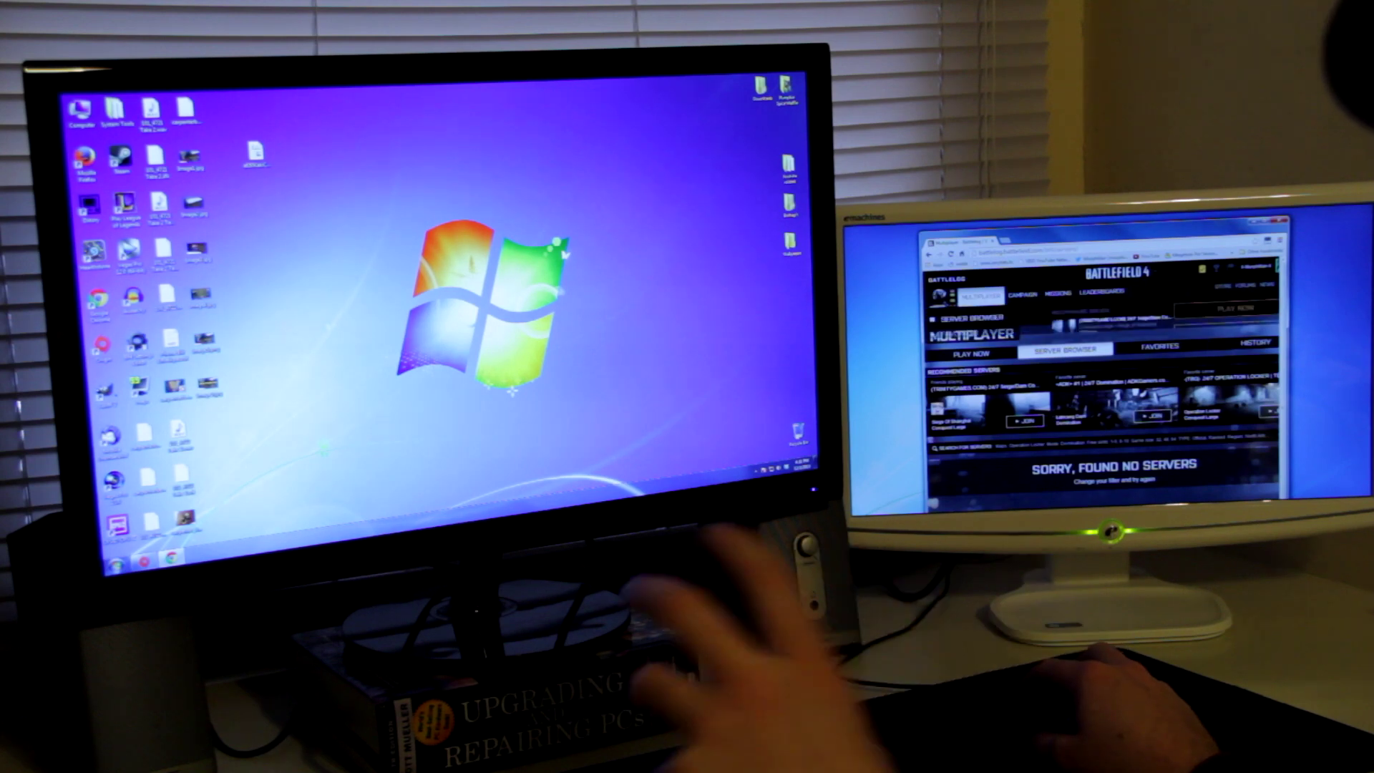
# Bring the Battlelog window to the main monitor, maximize it, then move it to the second monitor.
pyautogui.moveTo(1074, 221)
pyautogui.mouseDown()
pyautogui.moveTo(708, 194)
pyautogui.moveTo(440, 124)
pyautogui.mouseUp()
pyautogui.doubleClick(440, 118)
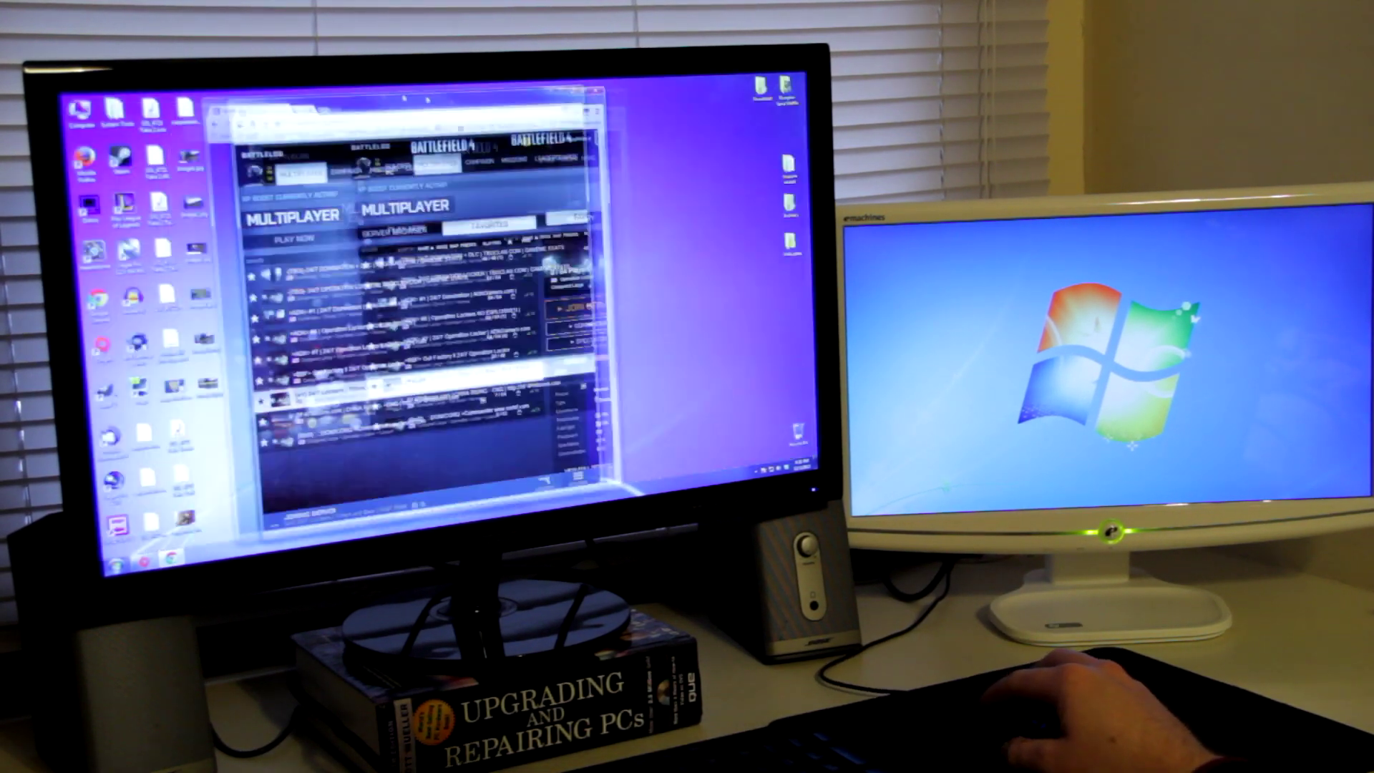
pyautogui.moveTo(430, 97); pyautogui.dragTo(1074, 214)
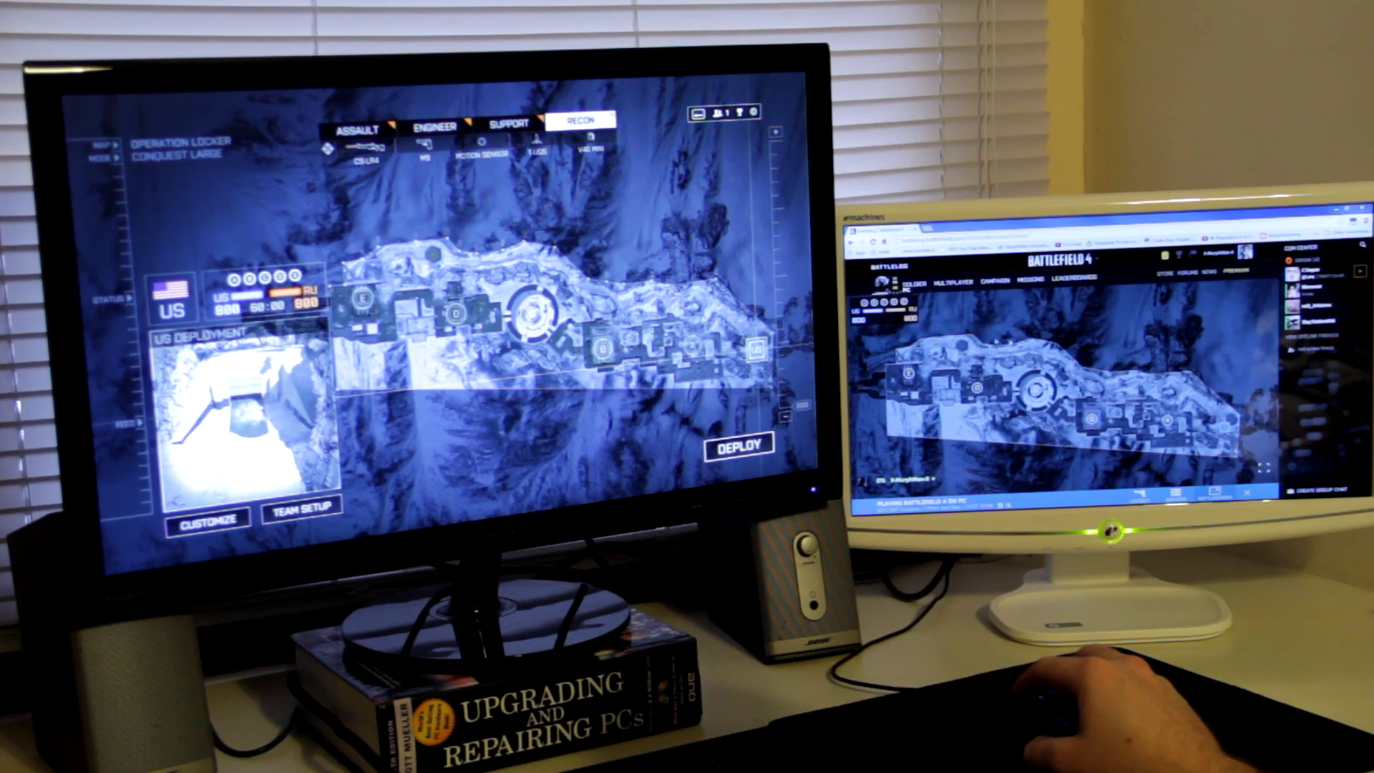
# Deploy the soldier, then switch to Battlelog and make its map fill the second monitor.
pyautogui.click(738, 445)
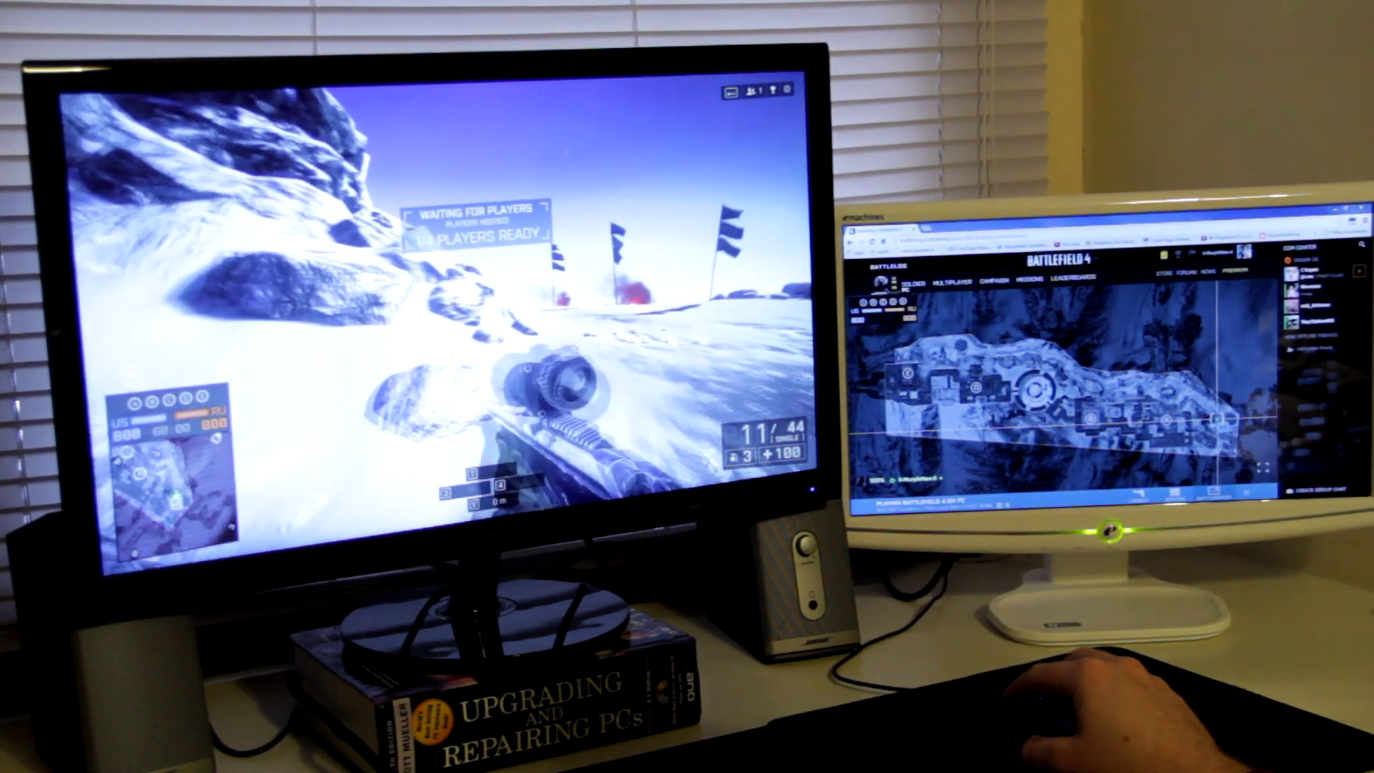
pyautogui.hotkey('alt', 'Tab')
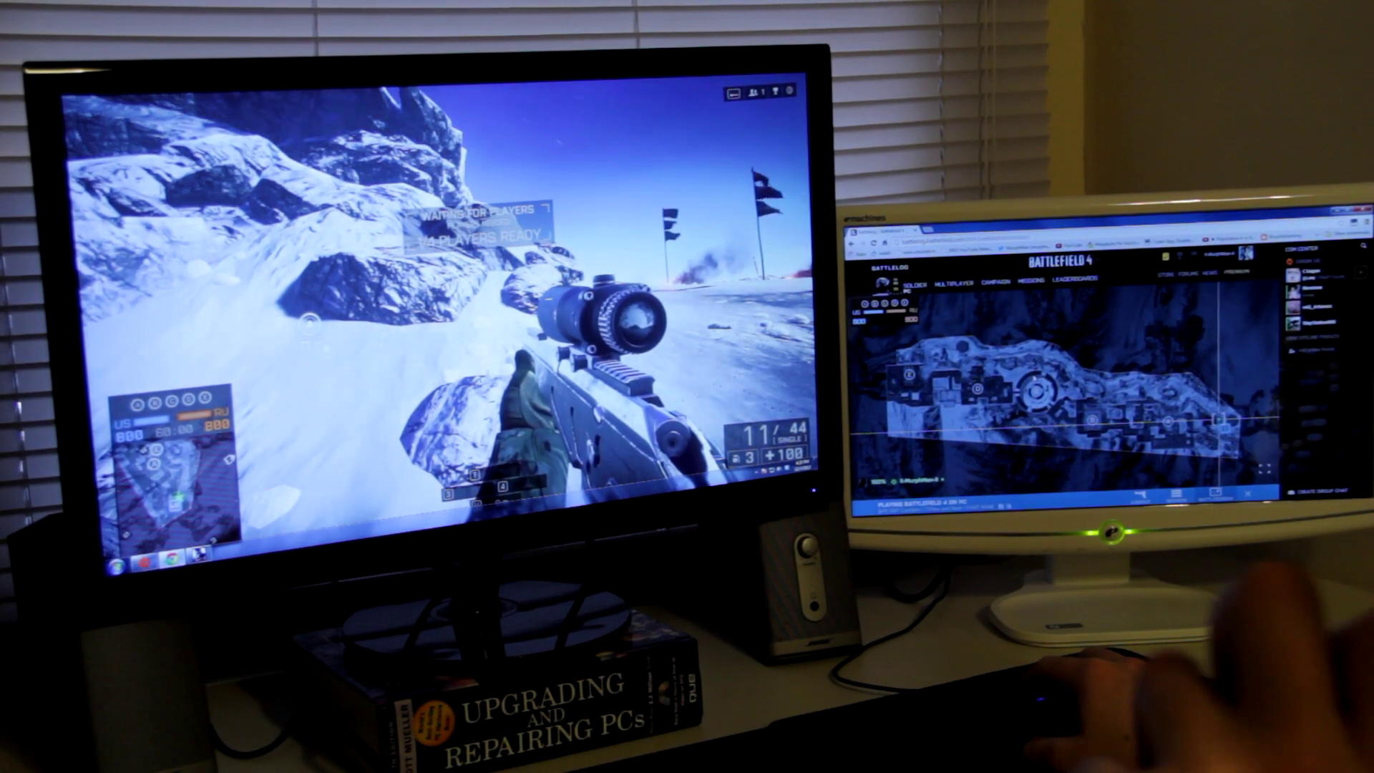
pyautogui.scroll(2, 1267, 430)
pyautogui.scroll(-2, 1111, 399)
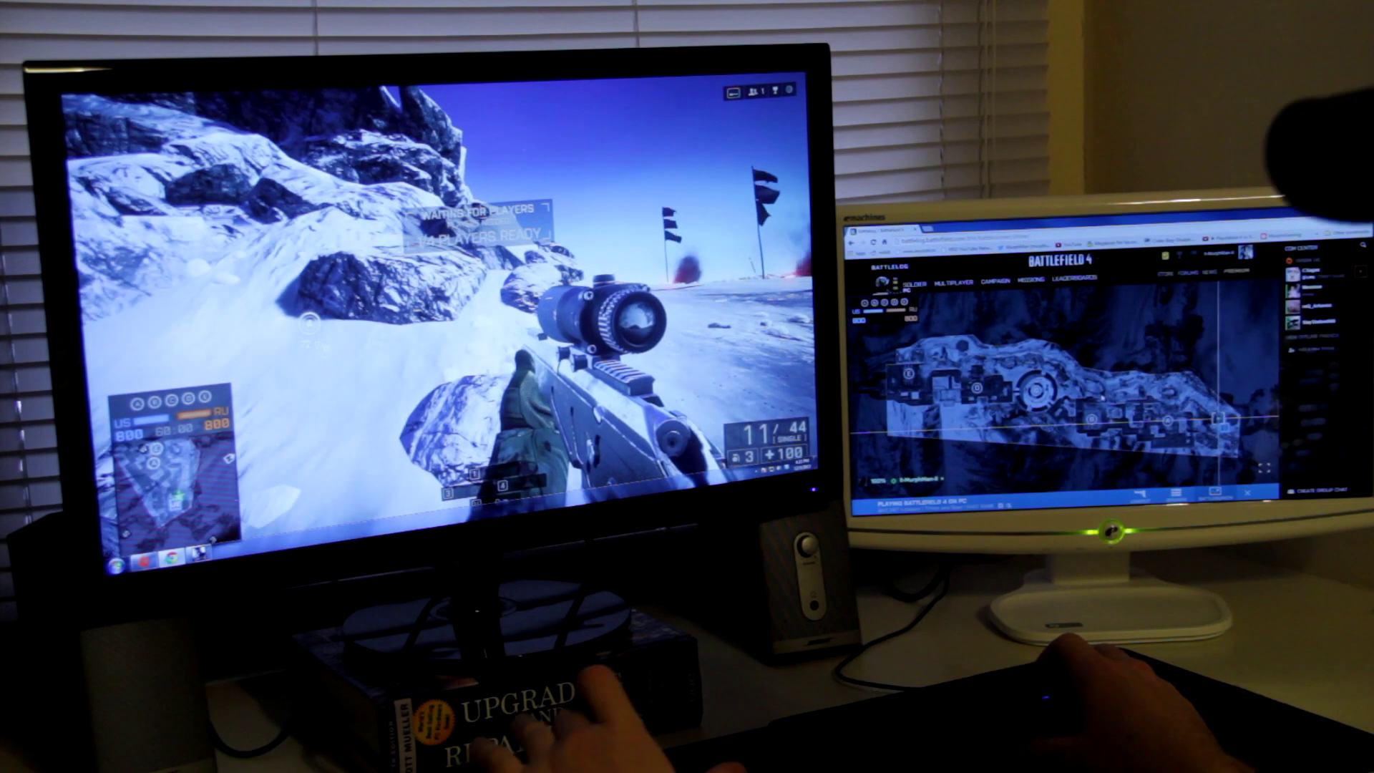
pyautogui.press('F11')
pyautogui.scroll(2, 1218, 403)
pyautogui.scroll(1, 1219, 409)
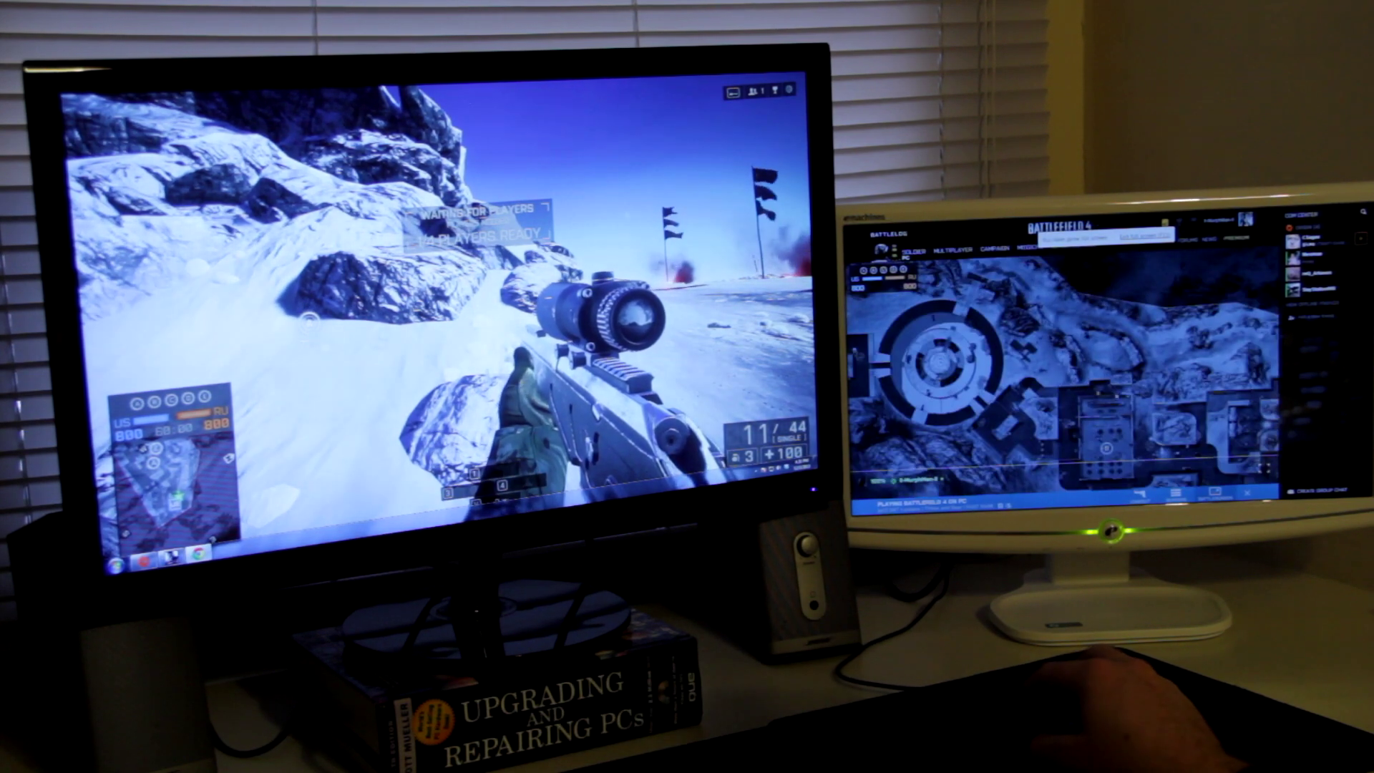
pyautogui.scroll(1, 1219, 419)
pyautogui.scroll(1, 1218, 429)
pyautogui.scroll(-1, 1218, 429)
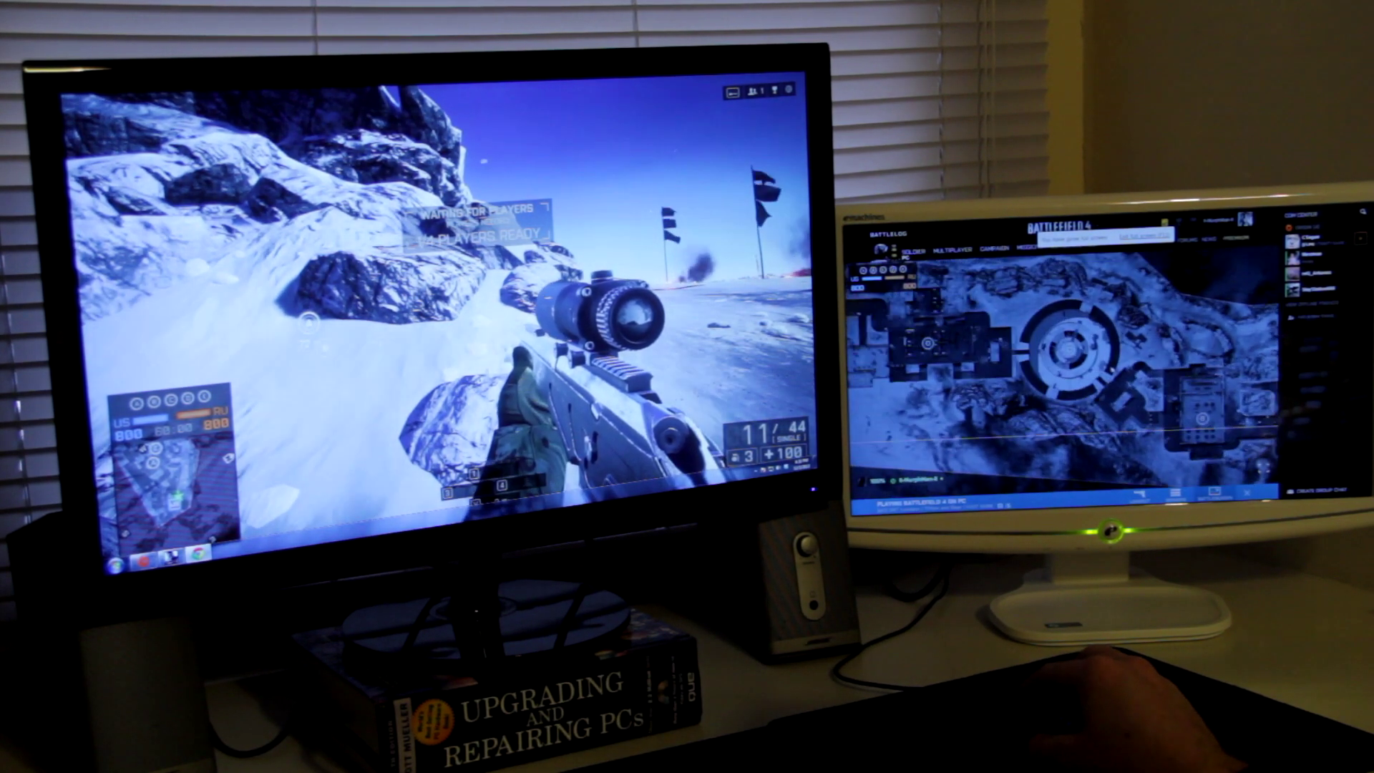
pyautogui.scroll(-1, 1219, 430)
pyautogui.scroll(-1, 1218, 430)
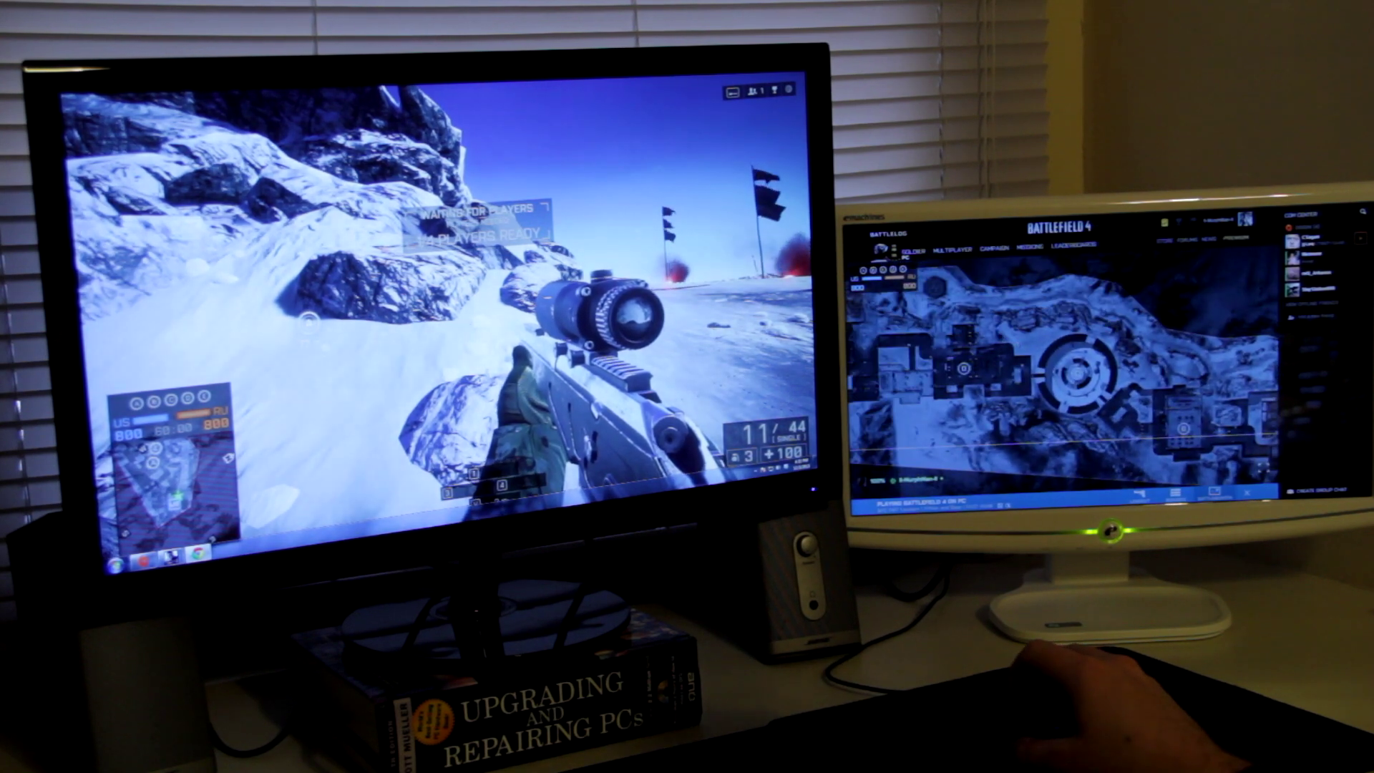